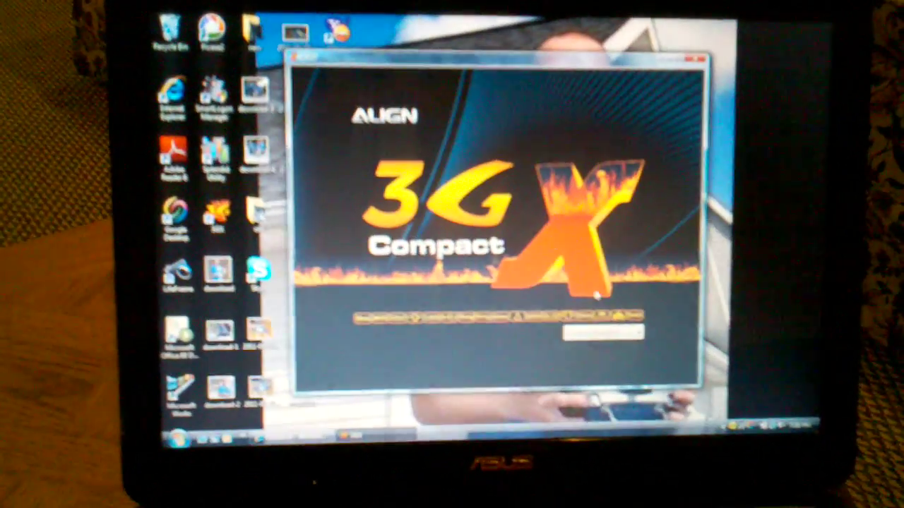
Choose a startup option from the 3GX splash-screen drop-down list.
left_click(604, 331)
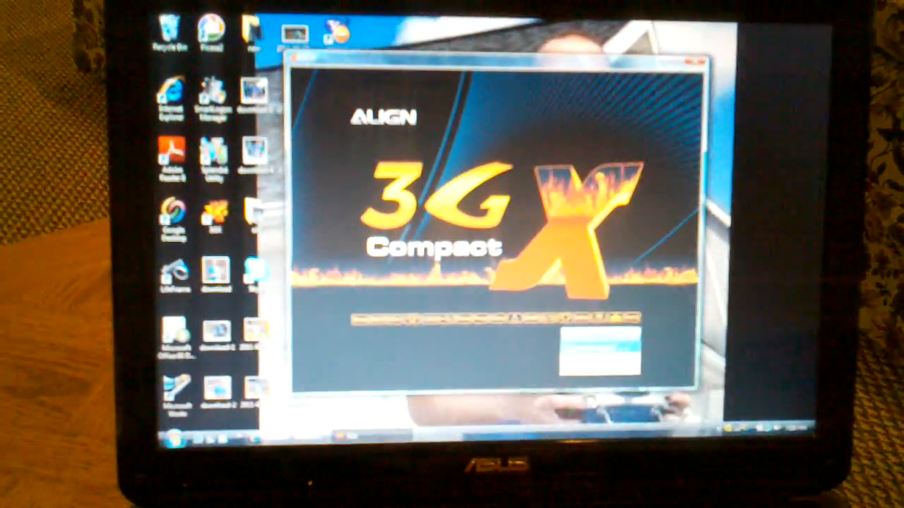
left_click(613, 356)
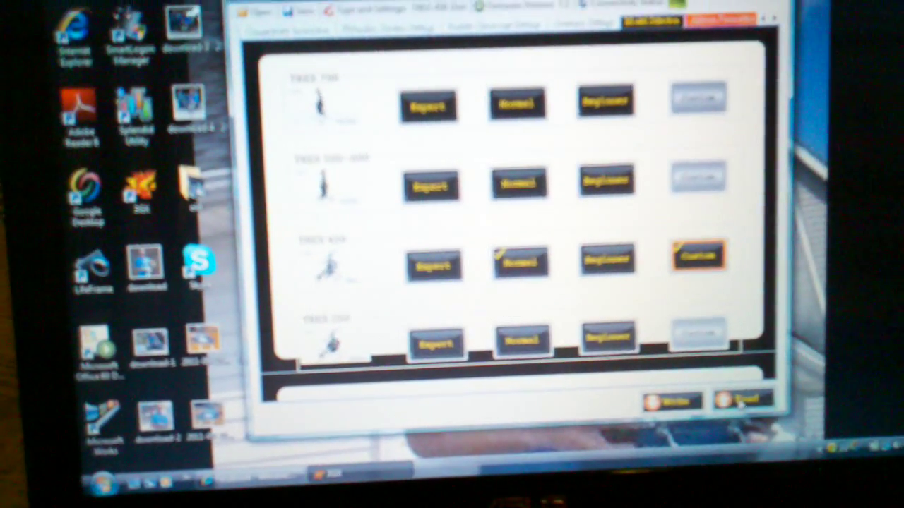
Read the Custom preset settings from the connected flybarless unit for the T-REX 450.
left_click(738, 391)
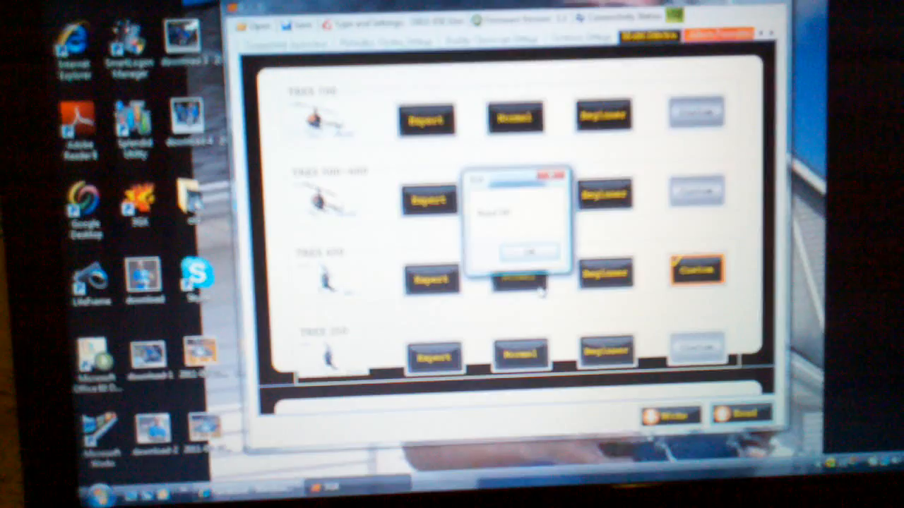